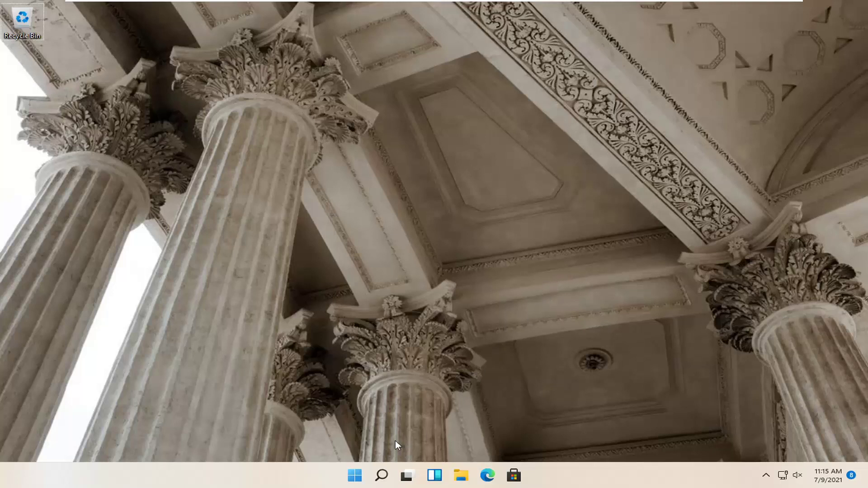
Open Settings from the Win+X menu and reach System > Troubleshoot > Other troubleshooters
right_click(350, 480)
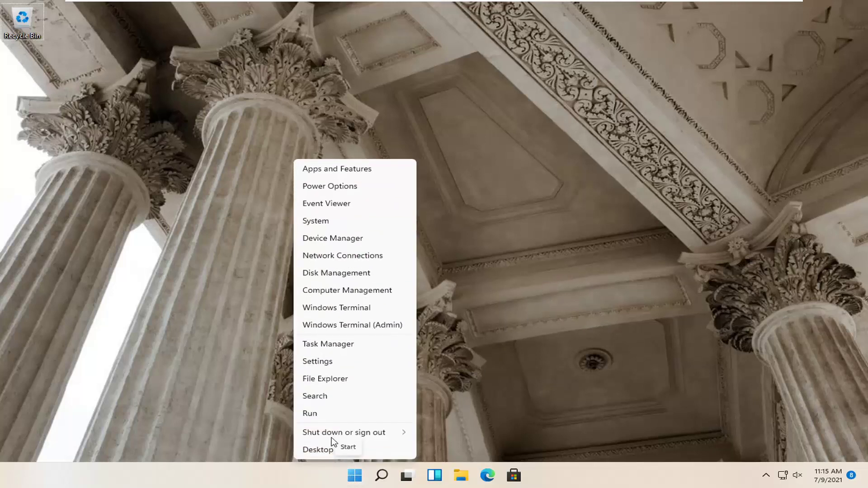
click(319, 362)
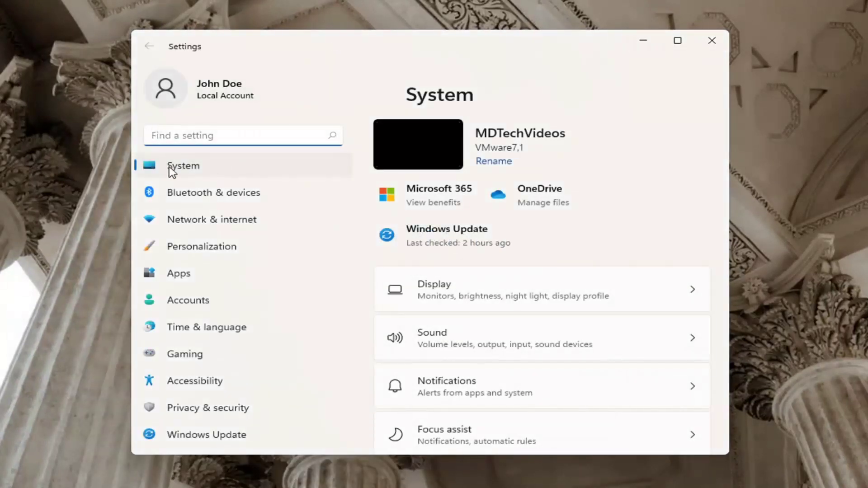
click(165, 174)
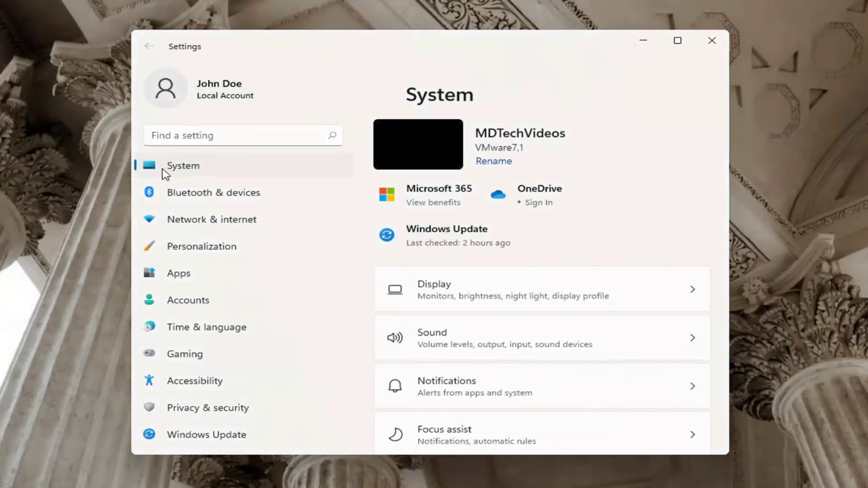
scroll(452, 334, down, 4)
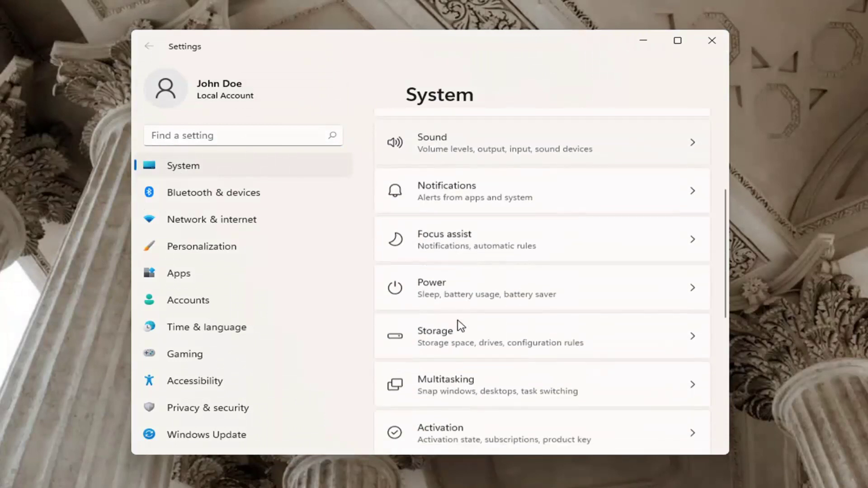
scroll(457, 353, down, 3)
click(448, 367)
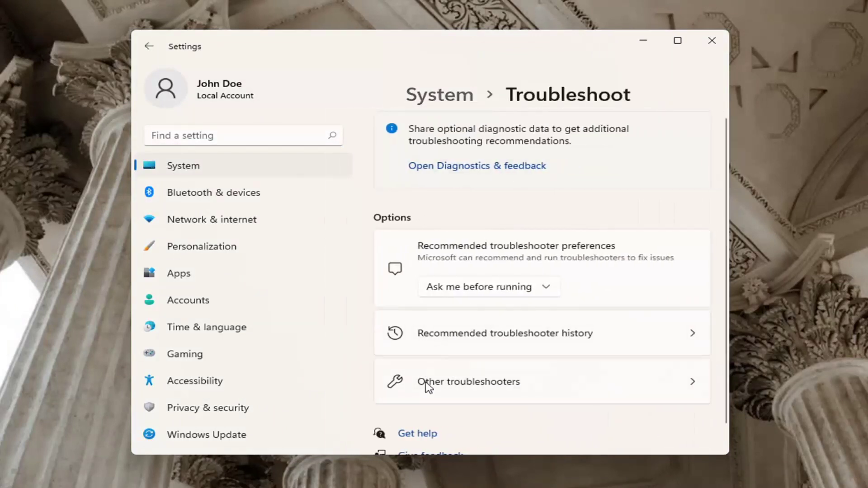
click(484, 388)
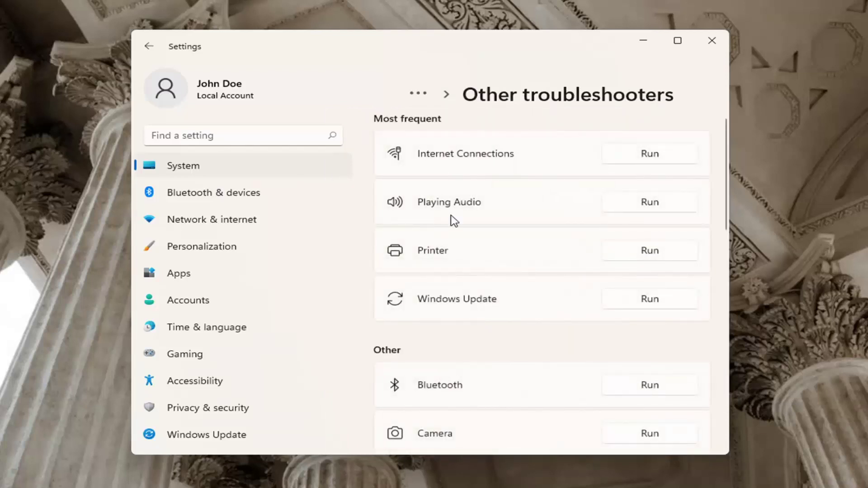
scroll(441, 342, down, 2)
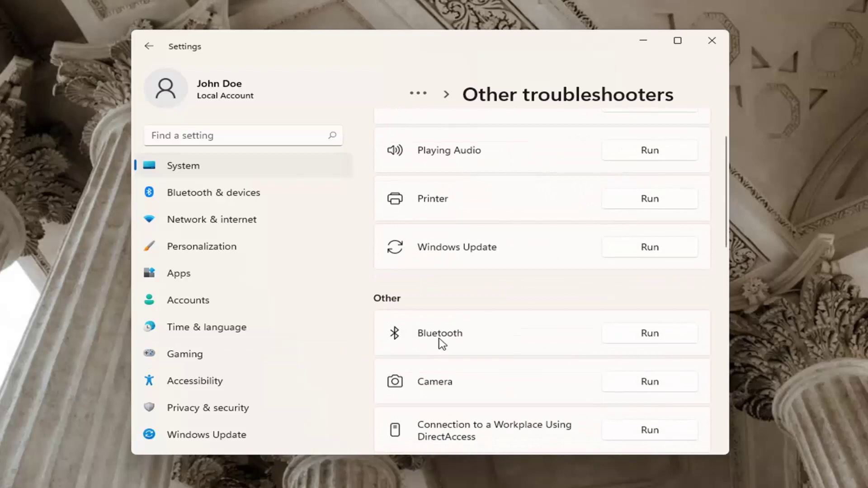
Run the Bluetooth troubleshooter through to its Check Bluetooth capability summary
click(647, 338)
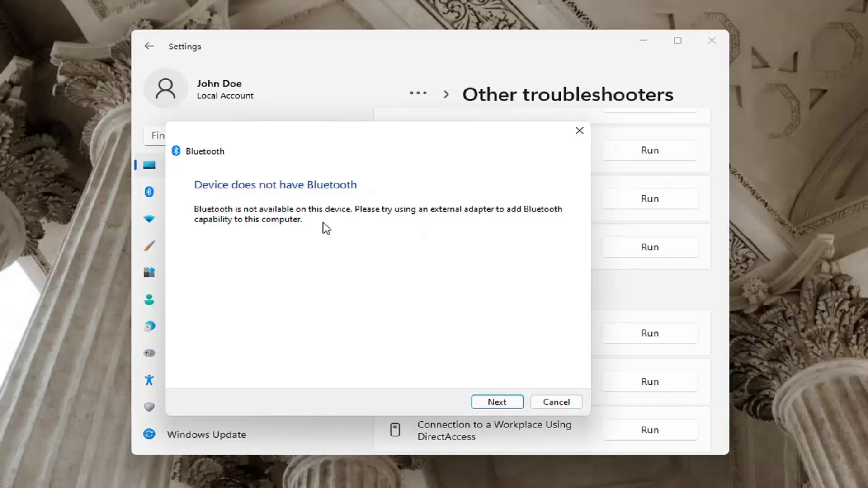
click(497, 401)
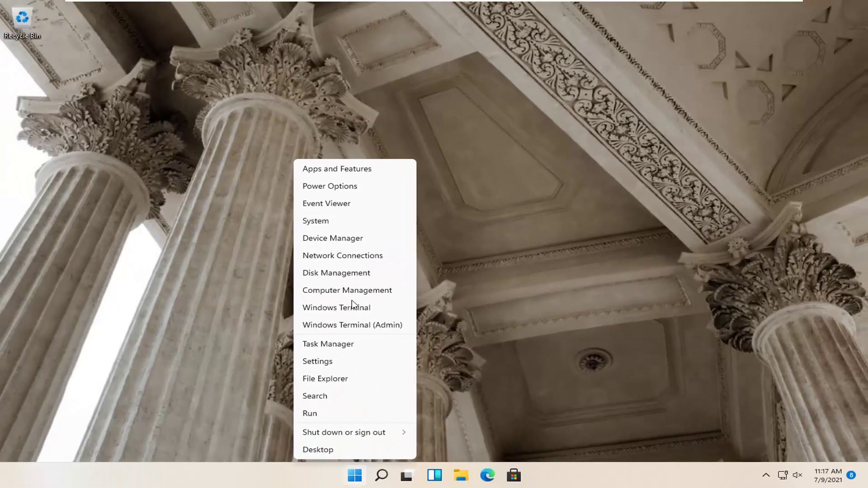
Open Device Manager, inspect Microsoft AC Adapter under Batteries, then collapse Batteries
click(334, 238)
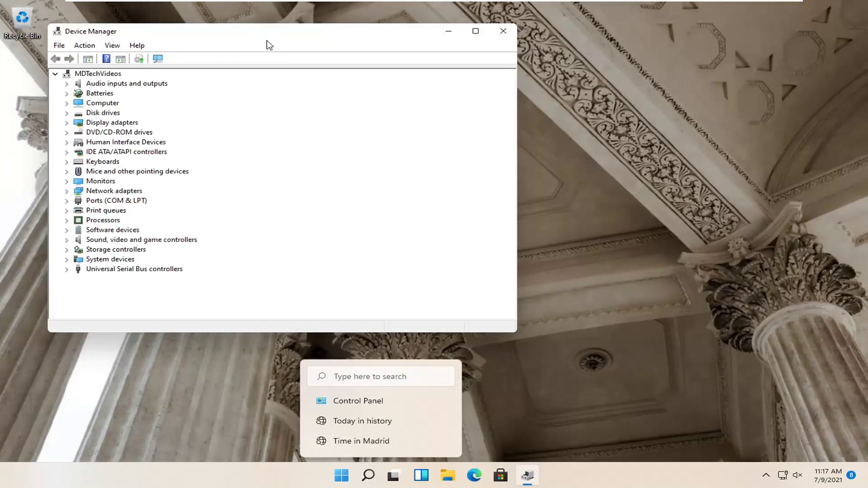
drag(266, 36, 413, 36)
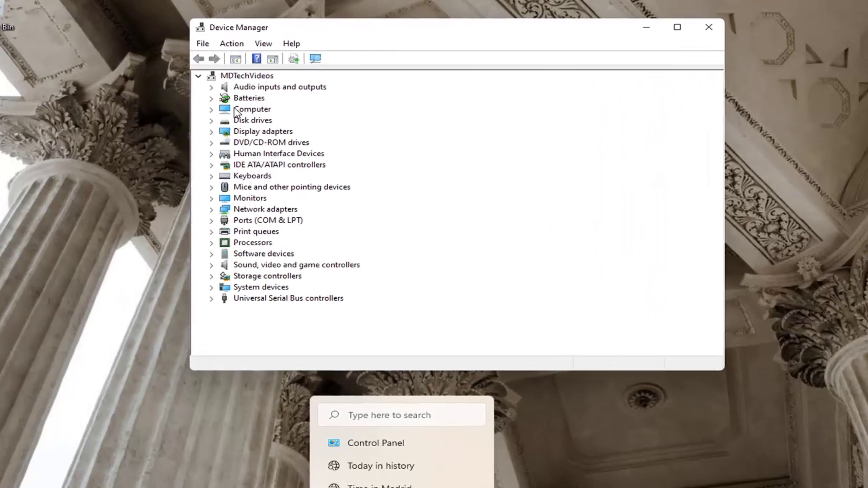
double_click(234, 97)
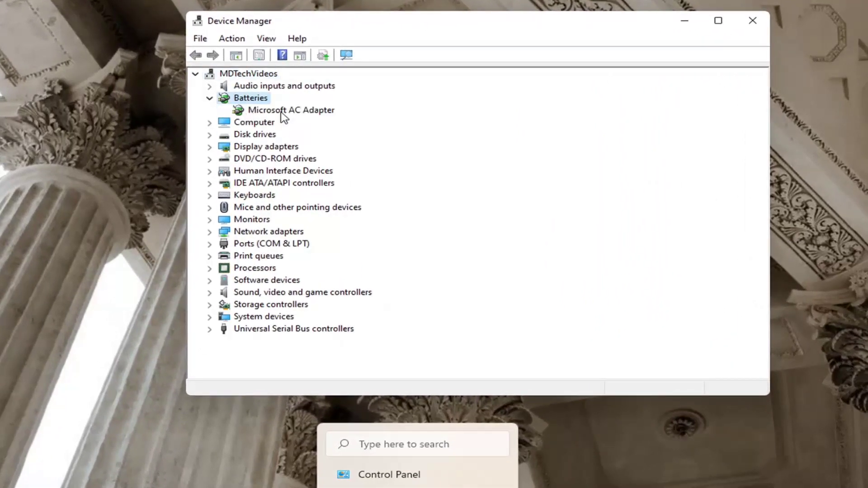
click(246, 112)
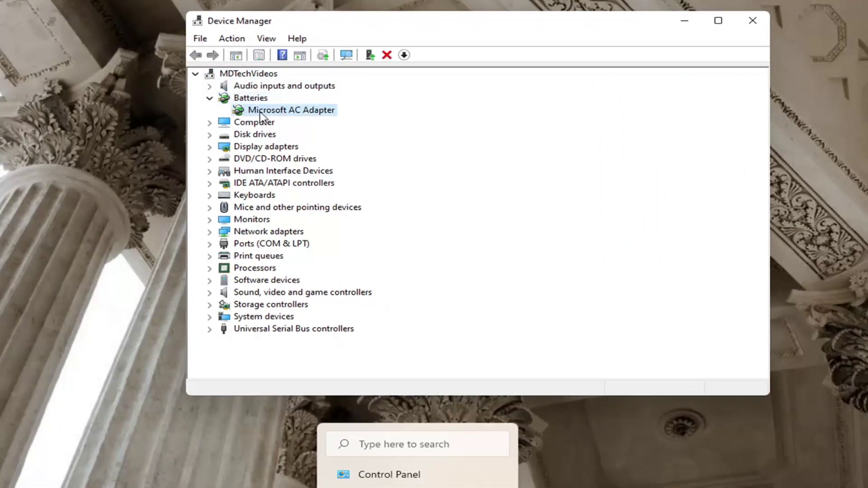
right_click(261, 116)
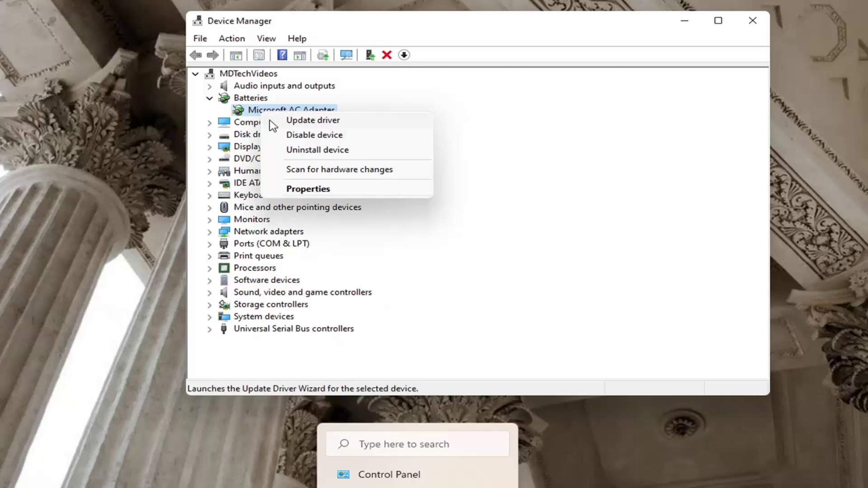
click(201, 107)
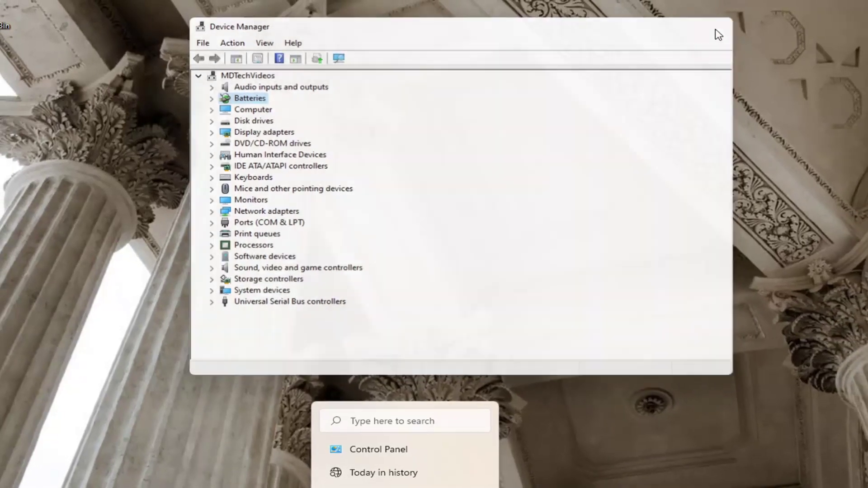
Close Device Manager, then open and dismiss the Start menu
click(753, 21)
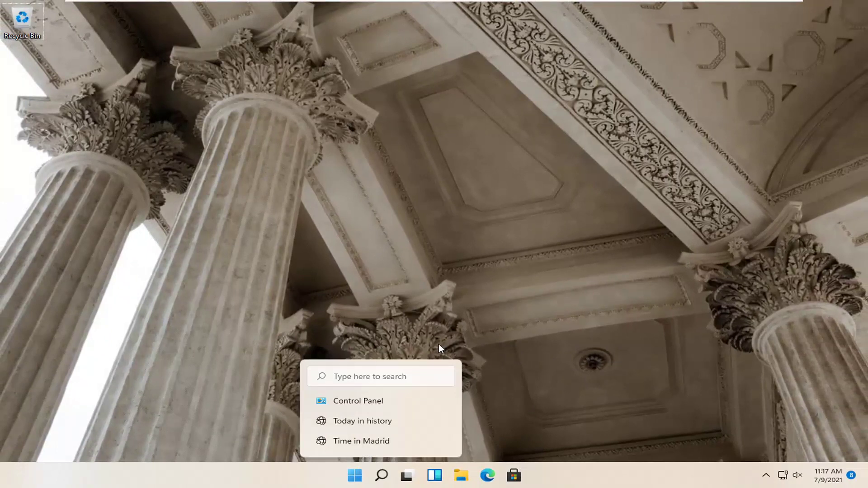
click(358, 480)
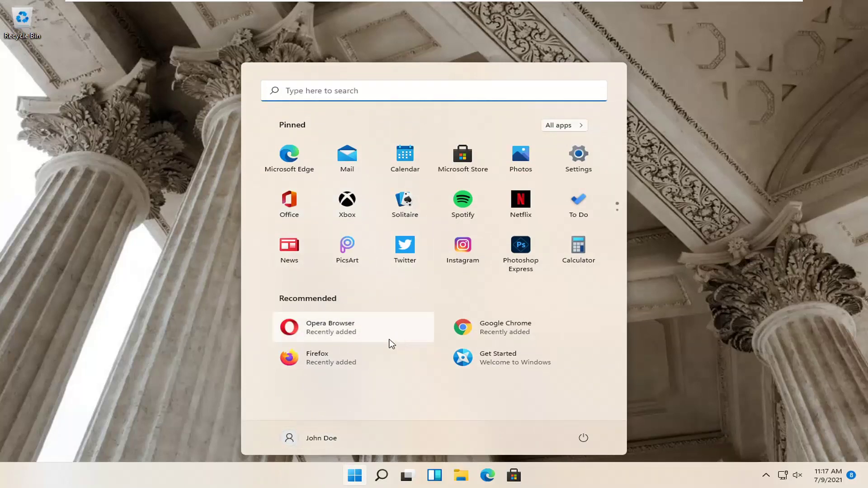
click(354, 475)
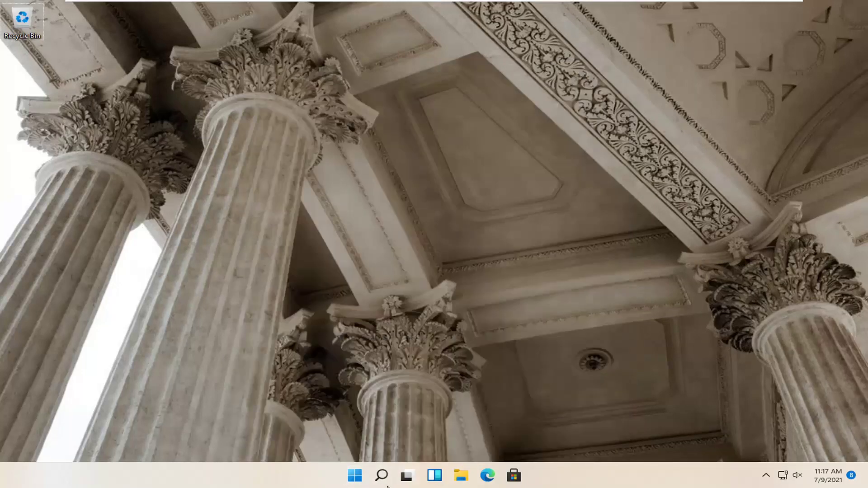
In Settings > Bluetooth & devices, try adding a Bluetooth device via Add device
right_click(355, 475)
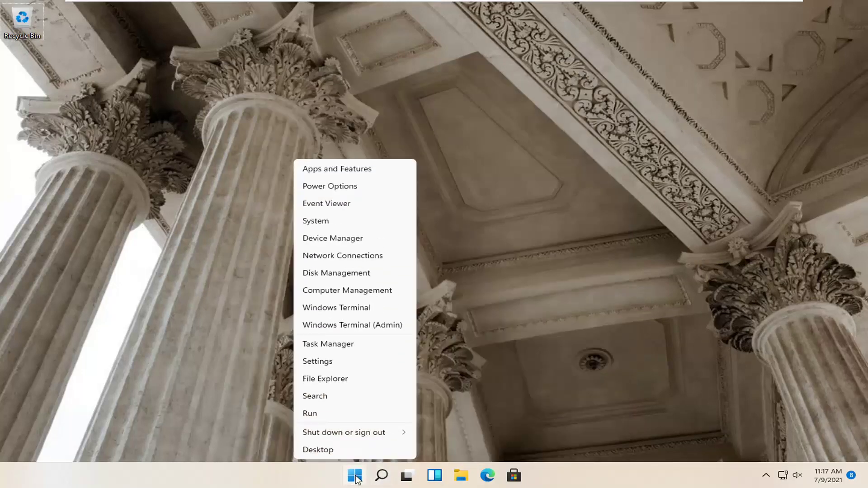
click(323, 361)
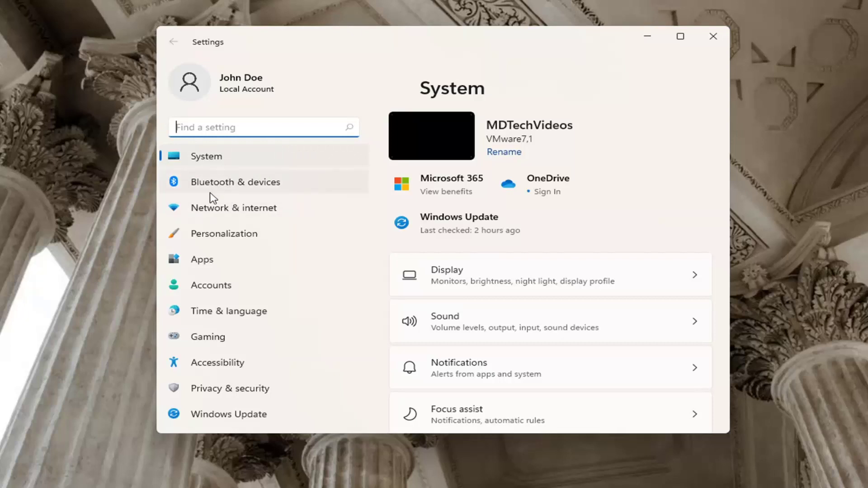
click(217, 183)
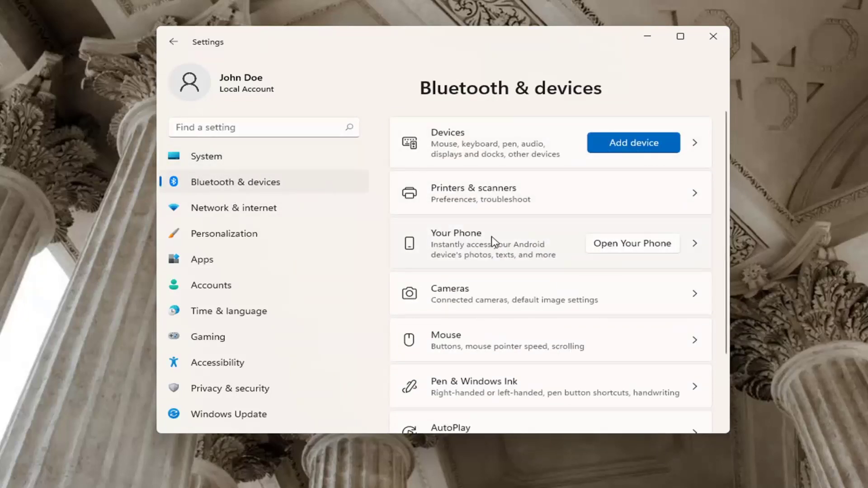
scroll(523, 244, down, 1)
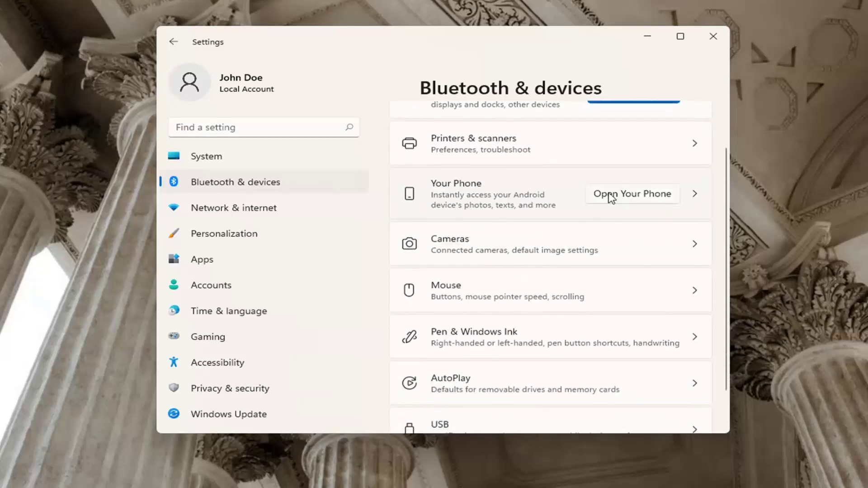
scroll(610, 197, down, 1)
scroll(614, 217, up, 2)
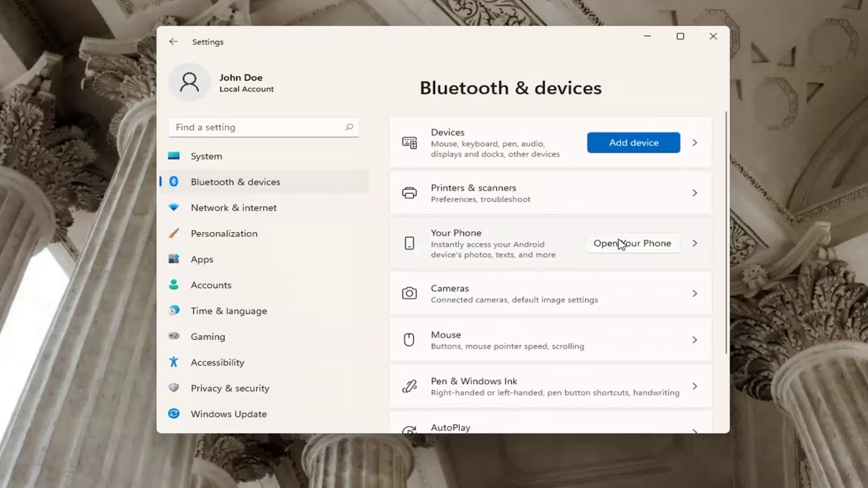
click(621, 142)
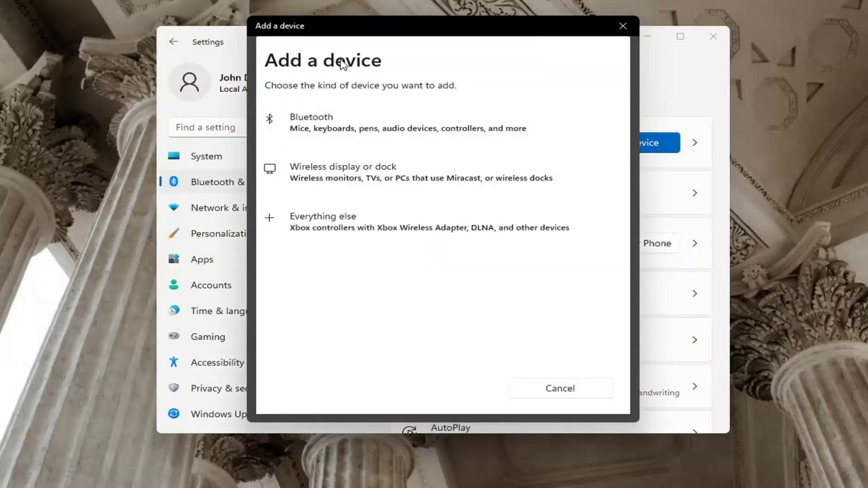
click(351, 132)
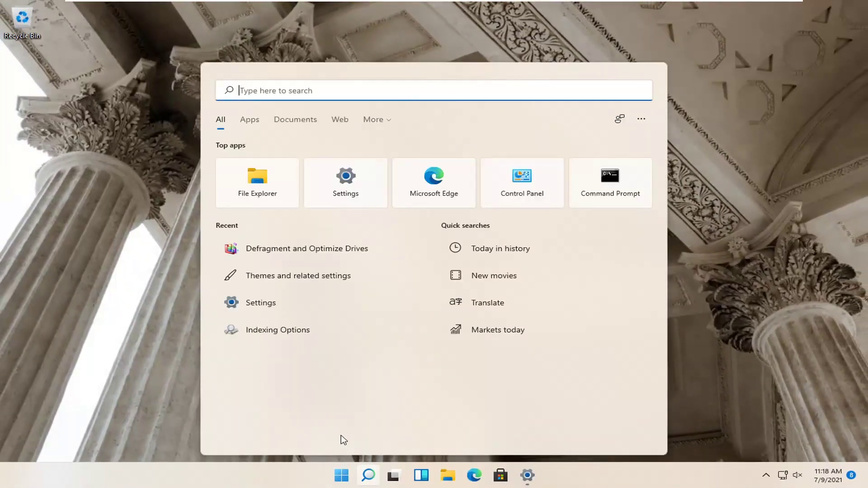
Search 'control panel', switch View by to Category, and reach Network and Sharing Center
text(control panel)
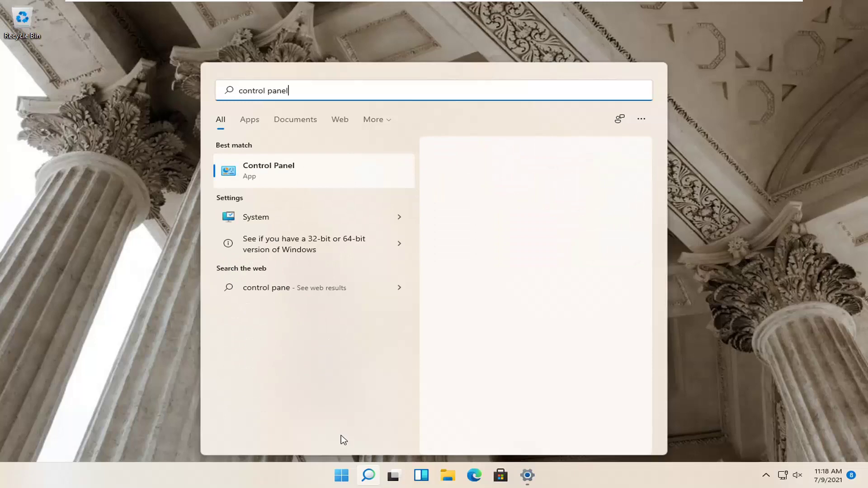
click(291, 170)
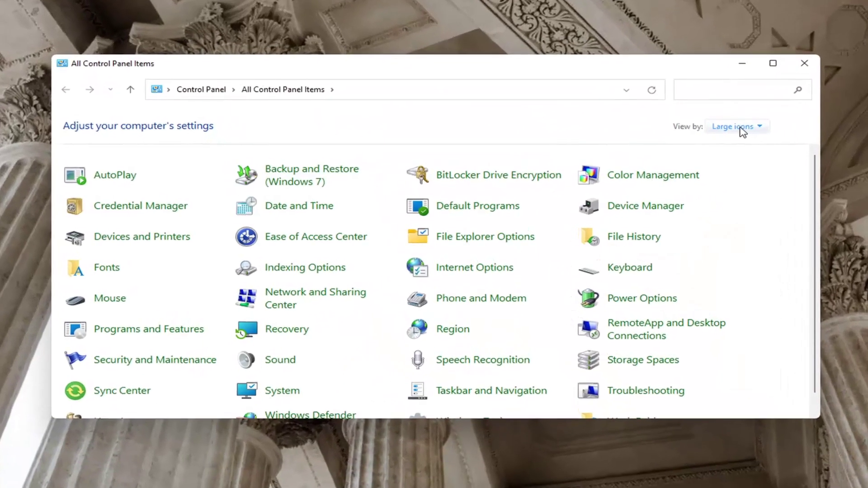
click(752, 123)
click(750, 138)
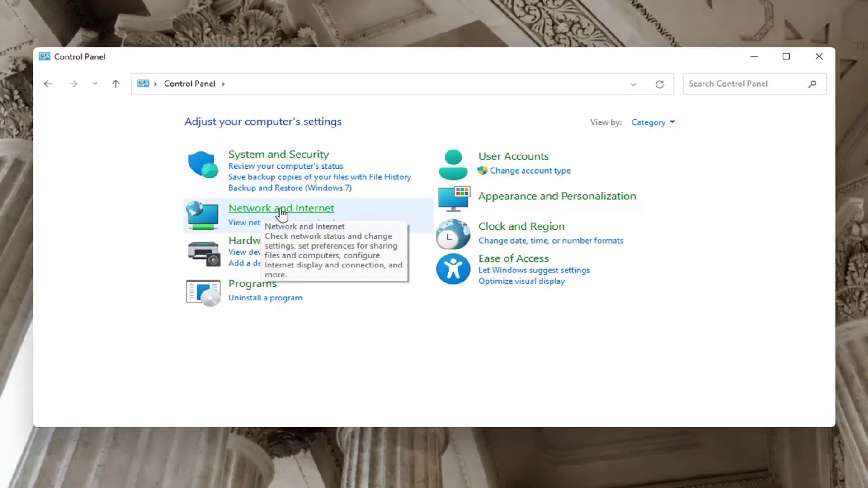
click(313, 210)
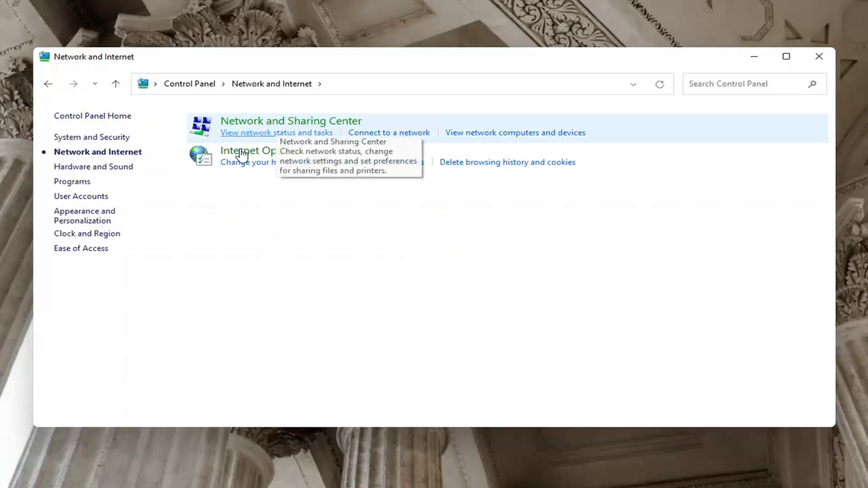
click(321, 121)
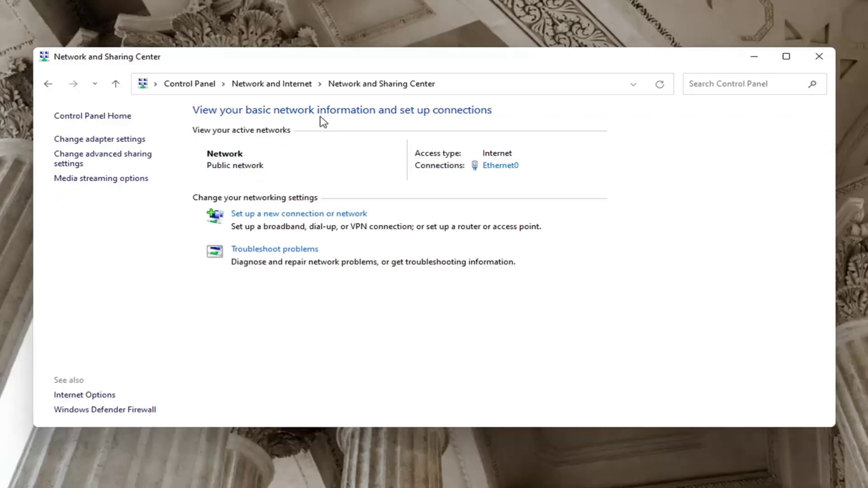
Turn on file and printer sharing for Private networks in advanced sharing settings, leaving public discovery off
click(86, 165)
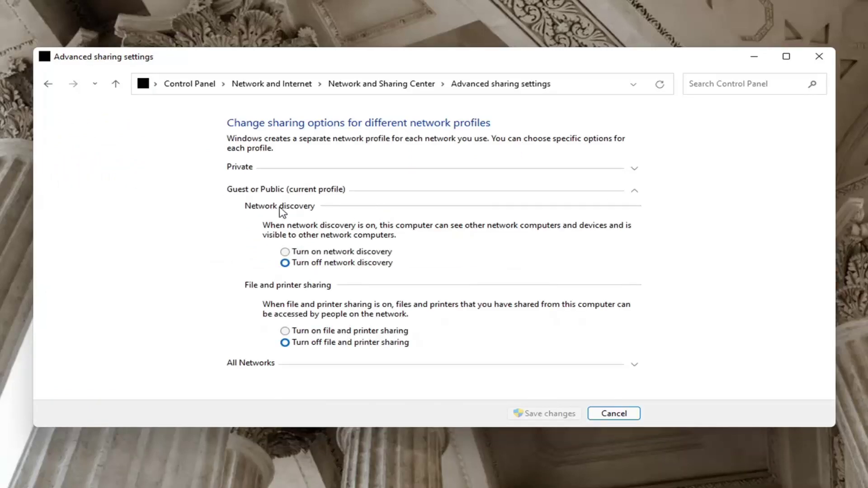
click(285, 252)
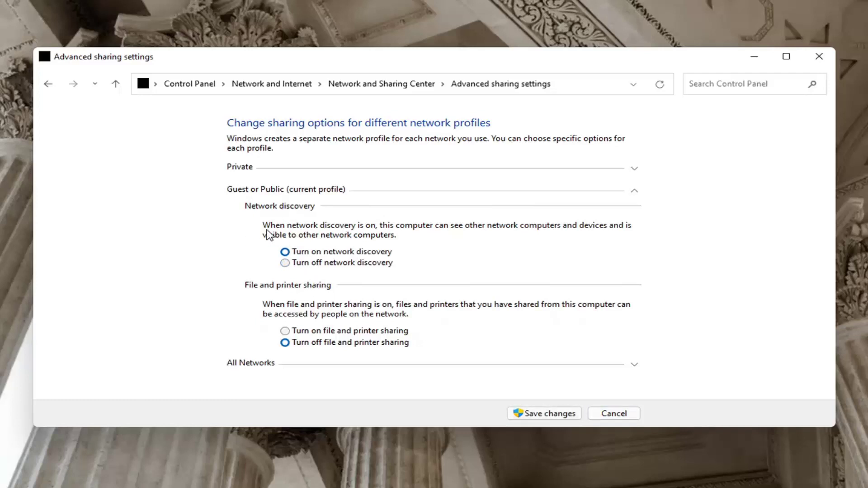
click(285, 264)
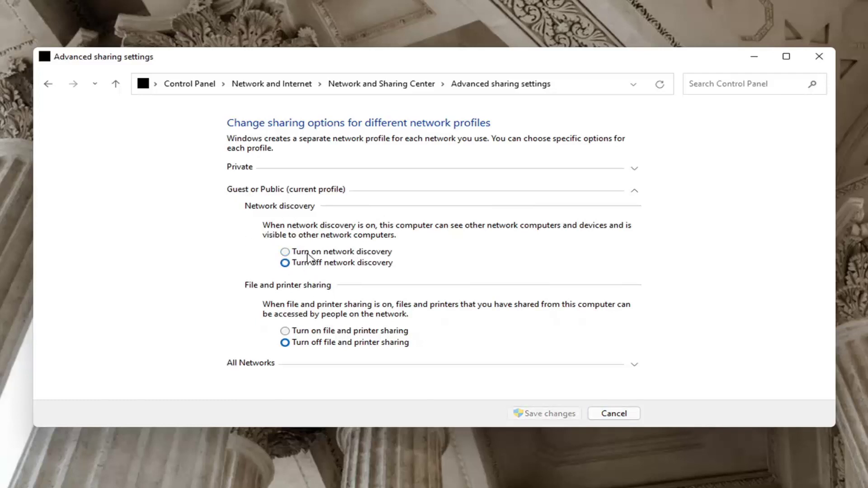
click(290, 170)
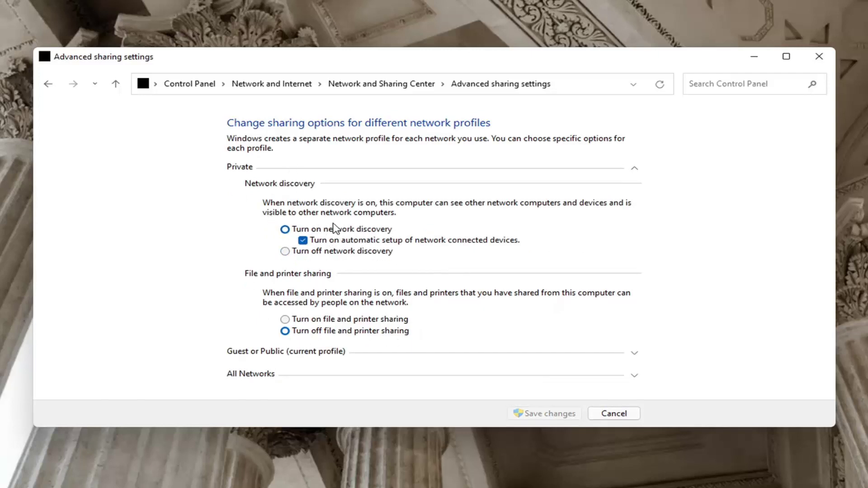
click(289, 320)
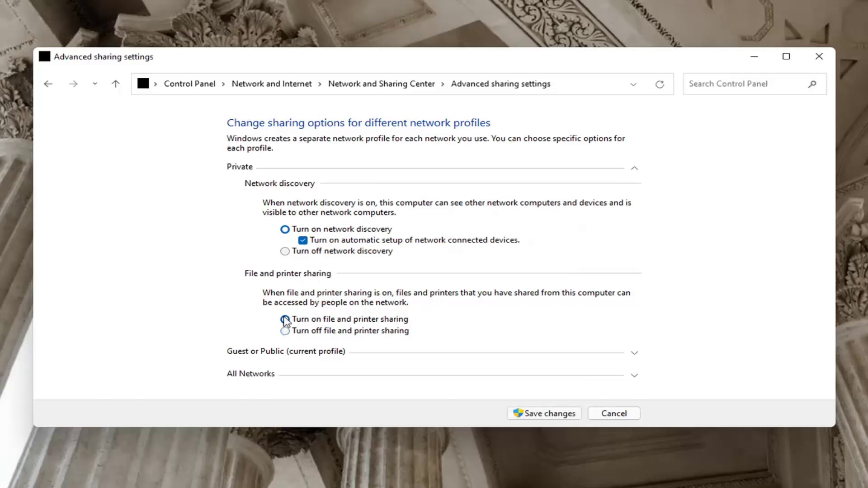
click(542, 414)
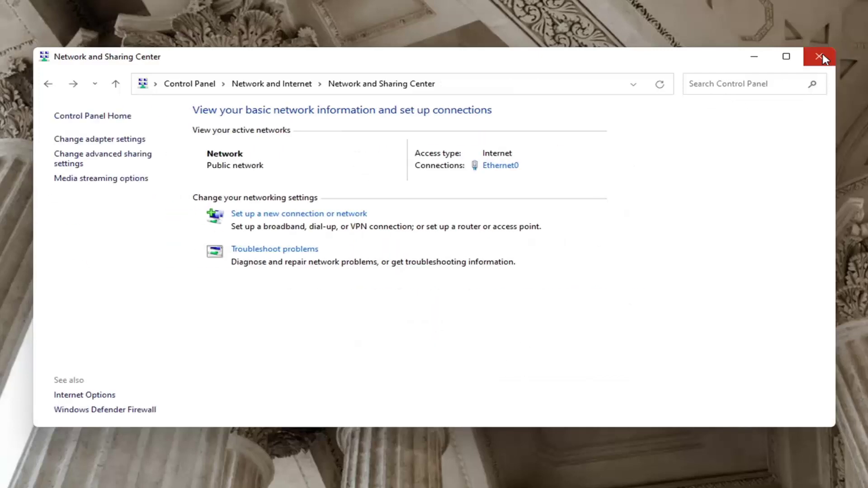
click(819, 56)
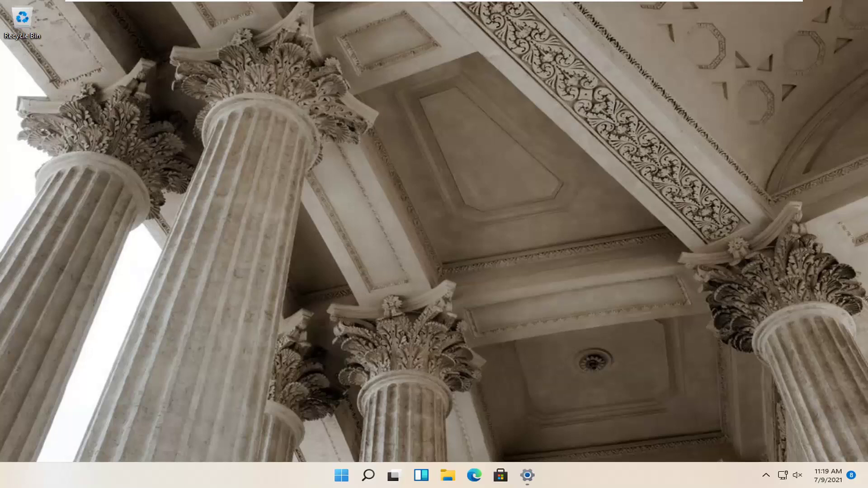